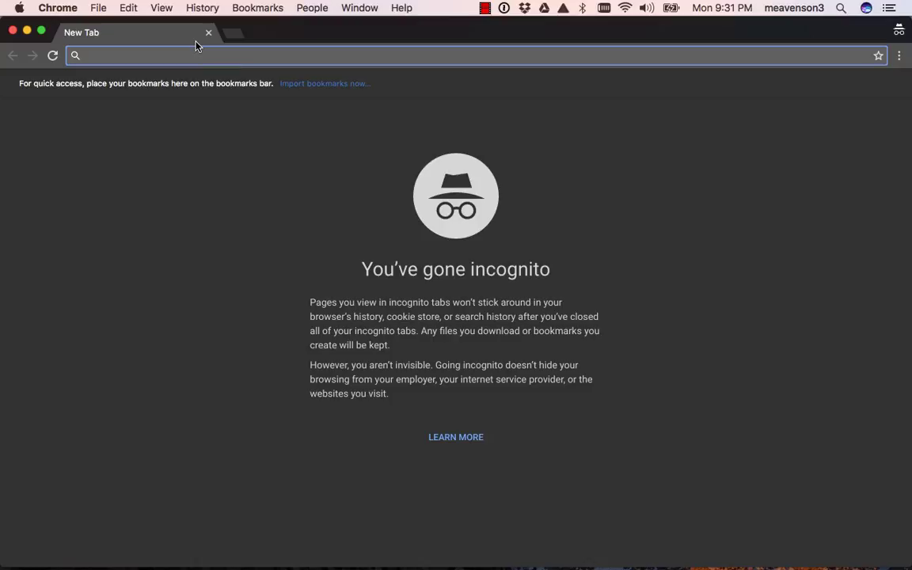
Search Google for 'film impact' and open the FilmImpact website
text(film impa)
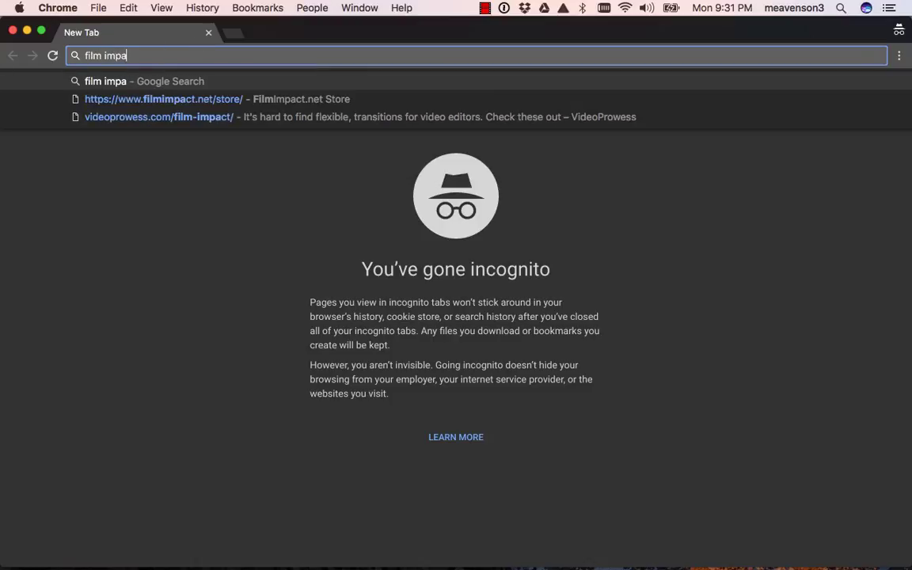
text(ct)
key(Return)
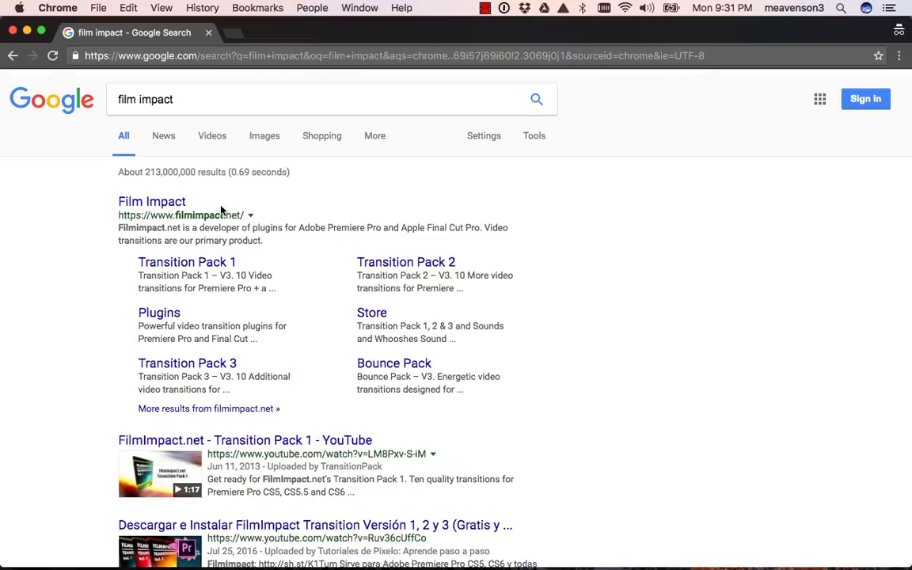
click(171, 204)
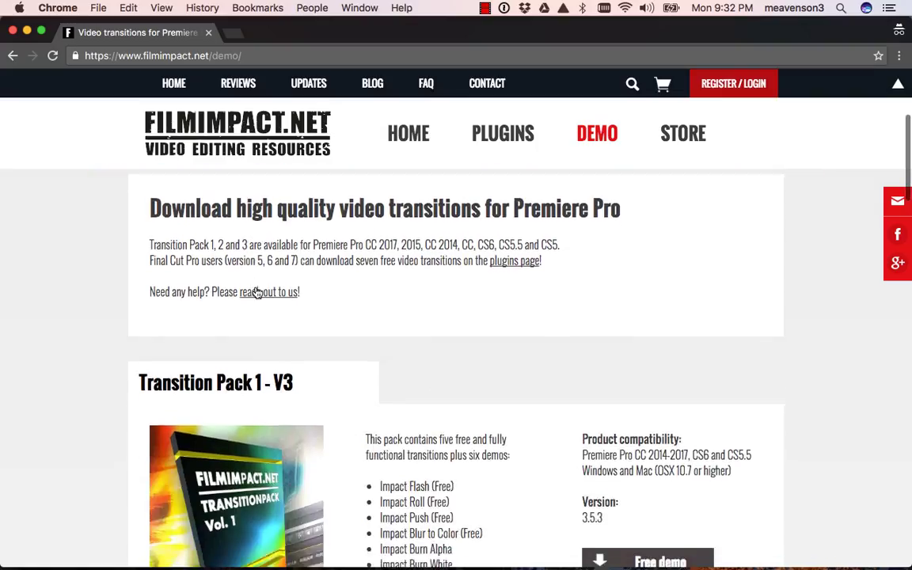
Browse the FilmImpact page and highlight the free Impact Flash and Push transitions
scroll(257, 293, down, 10)
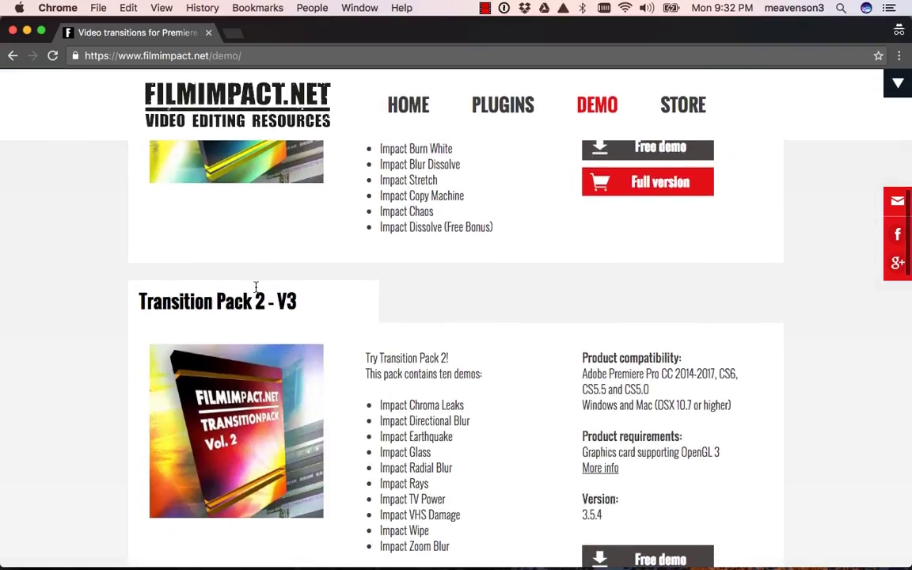
scroll(498, 232, up, 3)
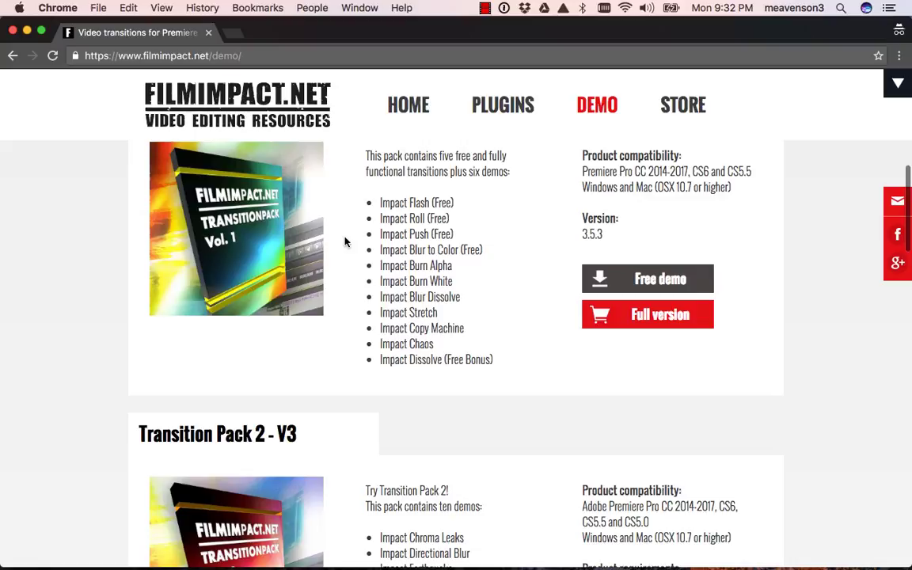
scroll(401, 259, up, 1)
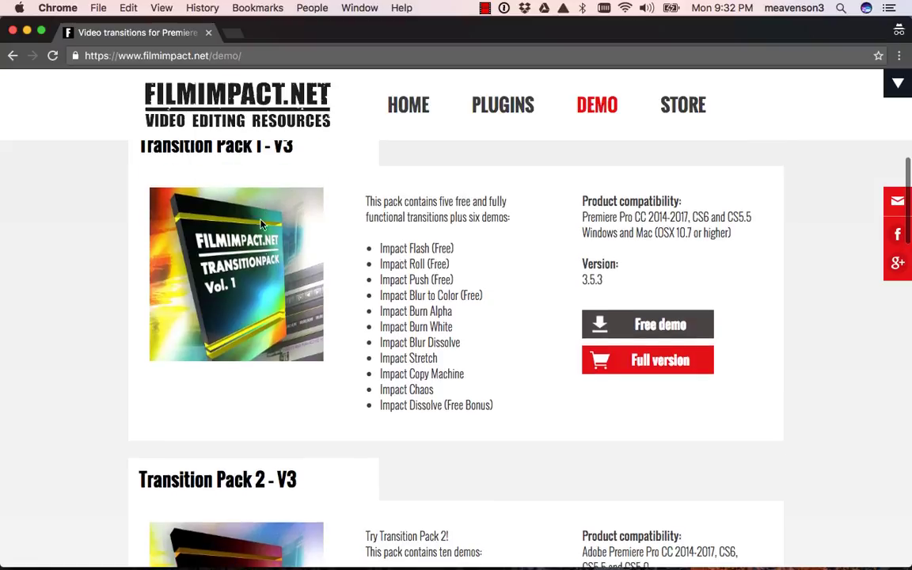
scroll(261, 224, up, 1)
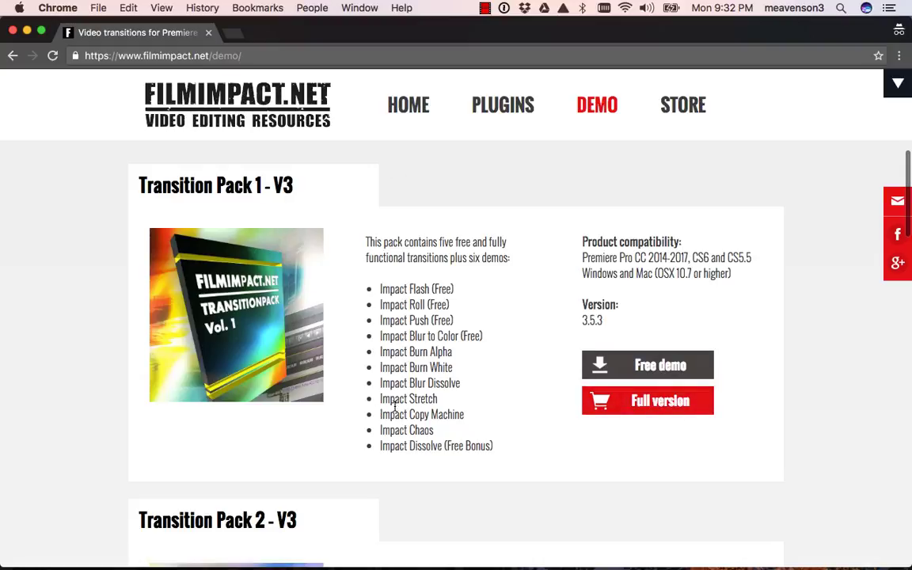
drag(456, 320, 396, 287)
click(437, 280)
drag(455, 288, 379, 290)
click(454, 323)
scroll(474, 409, up, 3)
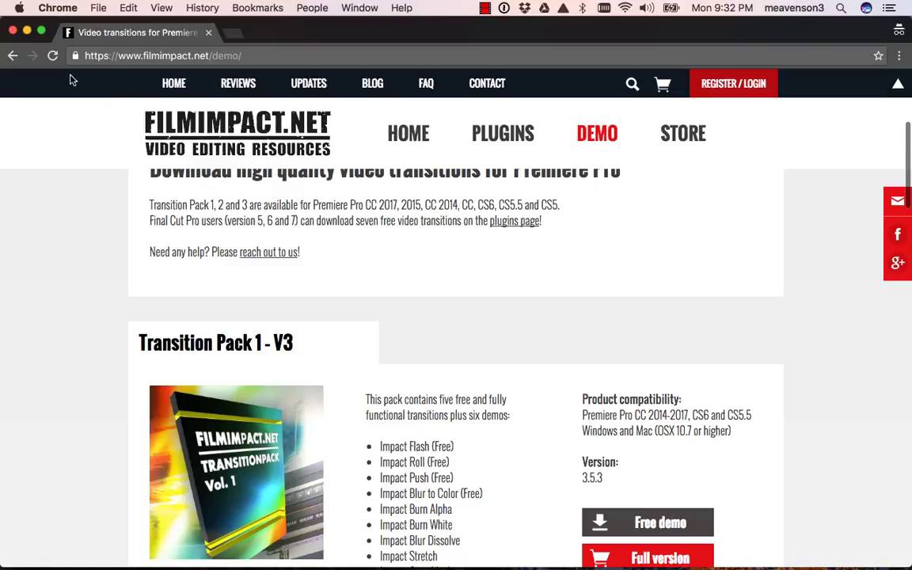
Download the free Transition Pack 1 - V3 demo from the site's DEMO page
click(14, 55)
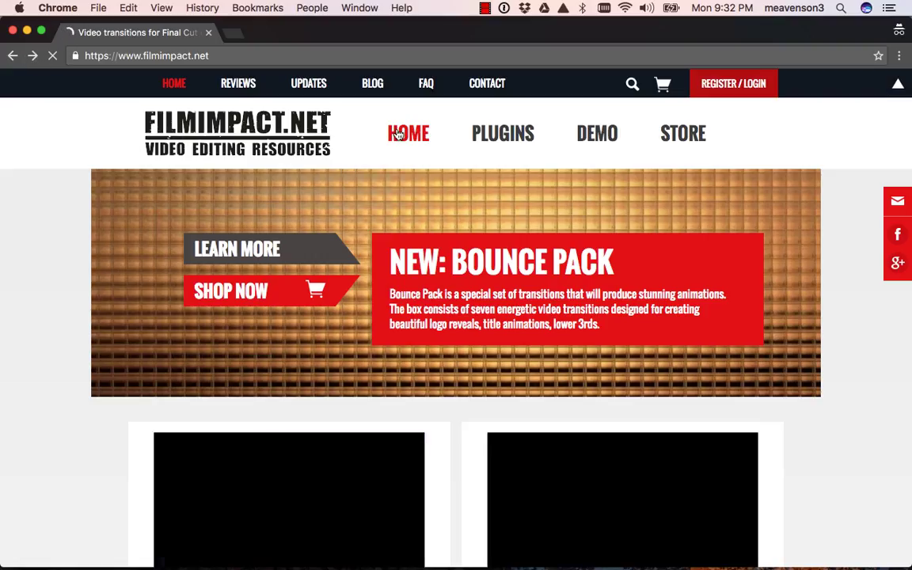
click(594, 142)
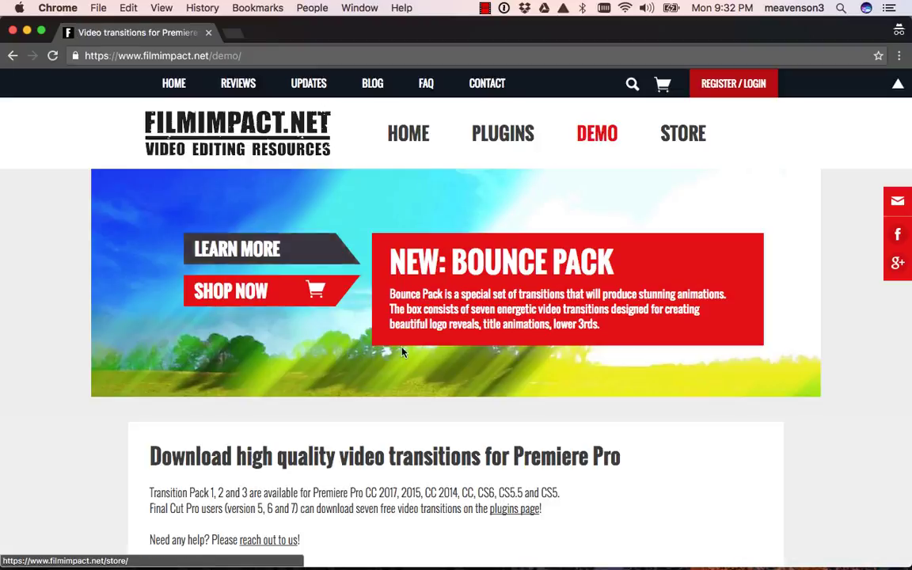
scroll(402, 352, down, 6)
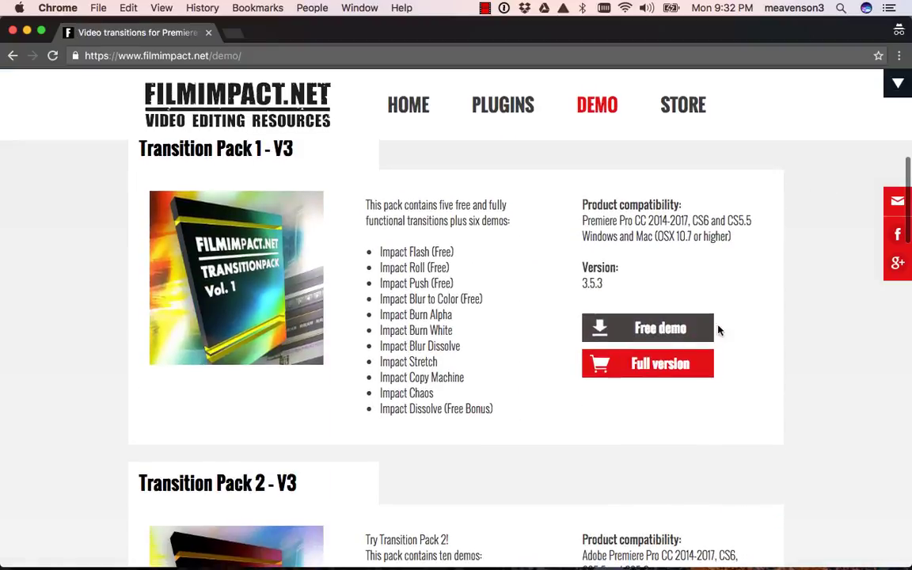
click(670, 327)
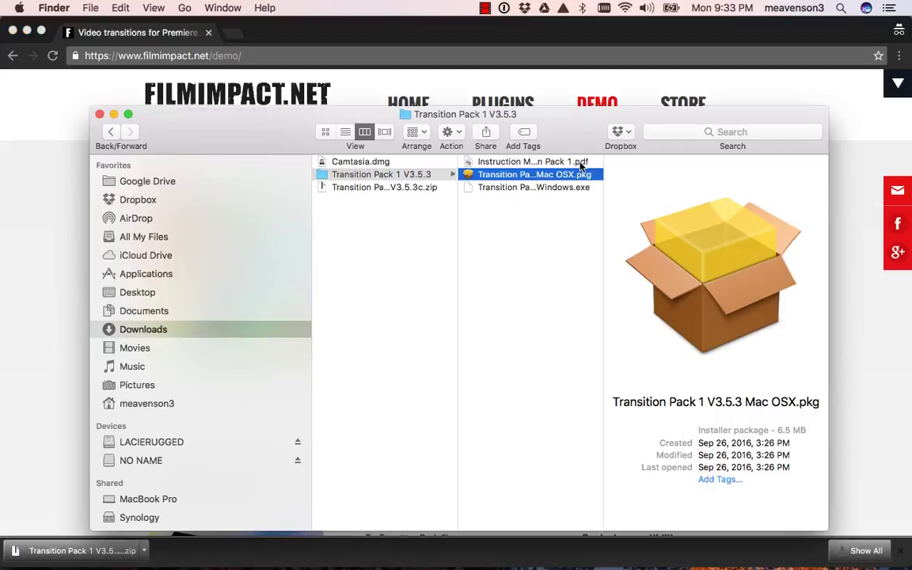
Run the Transition Pack 1 V3.5.3 Mac OSX .pkg from the downloaded folder
click(581, 163)
click(554, 176)
double_click(473, 175)
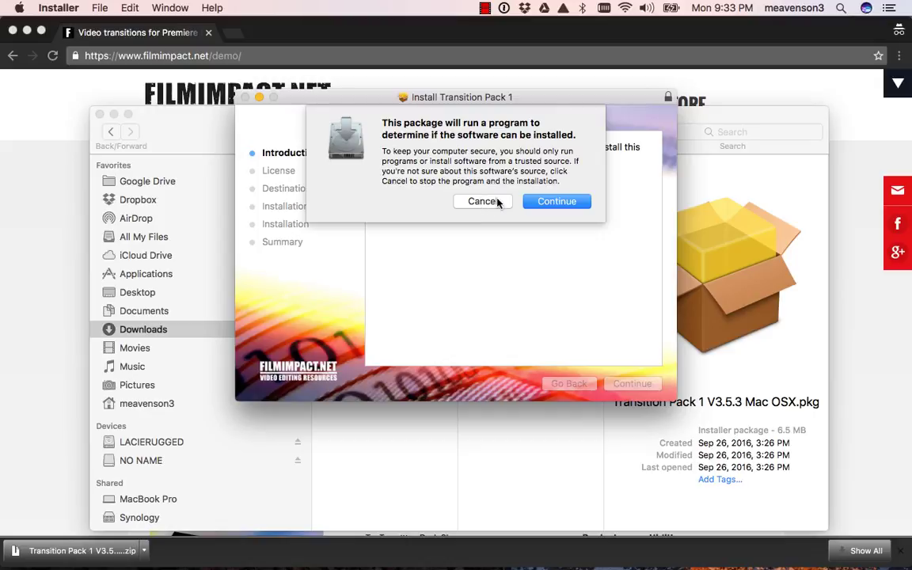
Allow the pre-install check, dismiss the Premiere Pro warning and accept the license
click(543, 203)
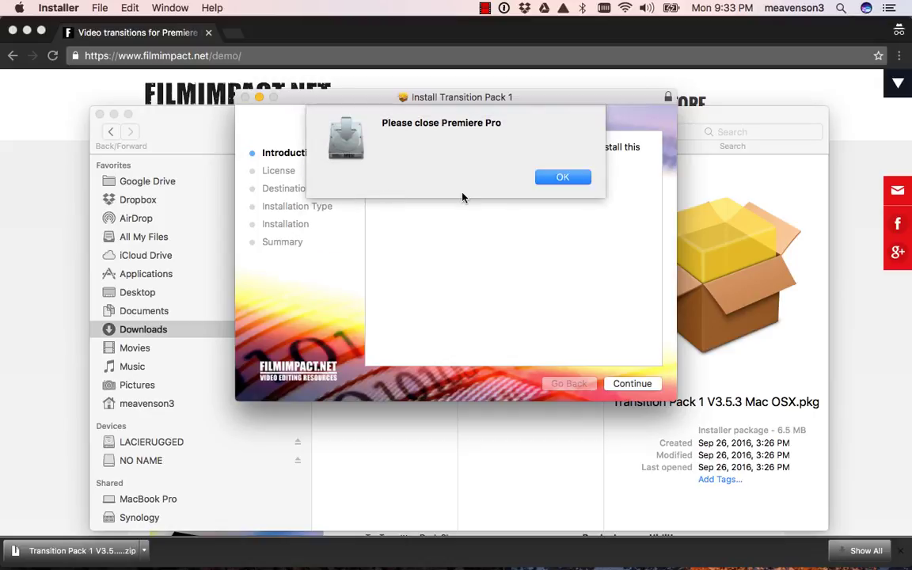
click(563, 178)
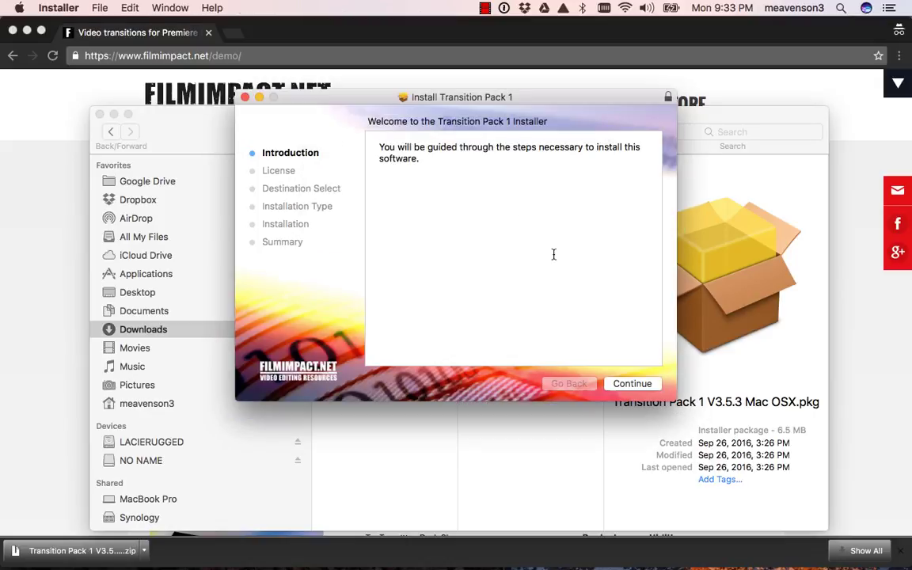
click(632, 385)
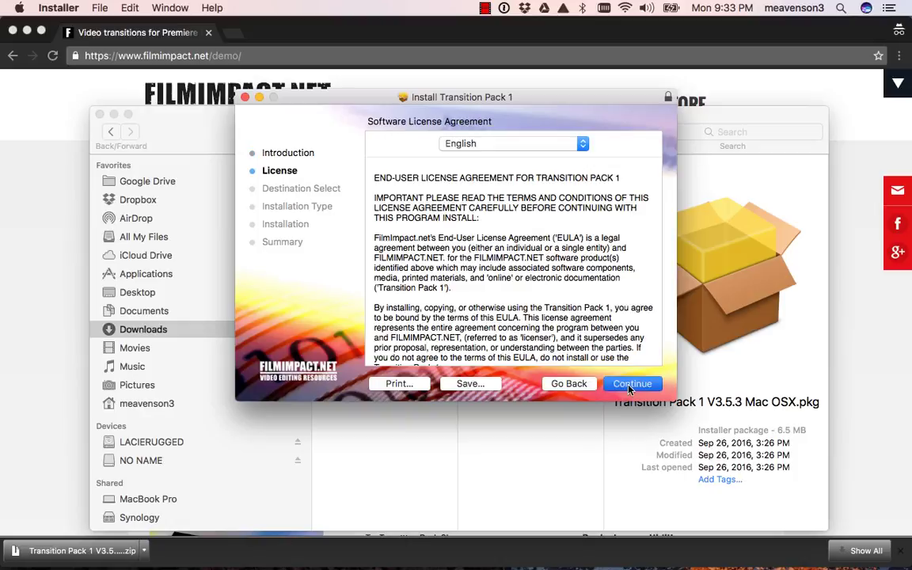
click(631, 385)
click(599, 209)
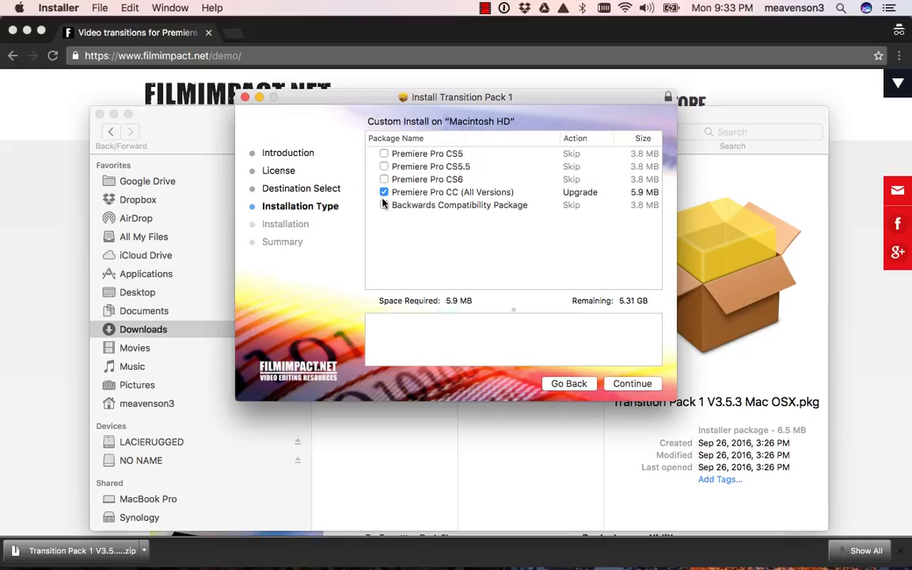
Install the Premiere Pro CC package, authorize with the account password, then close the installer
click(638, 384)
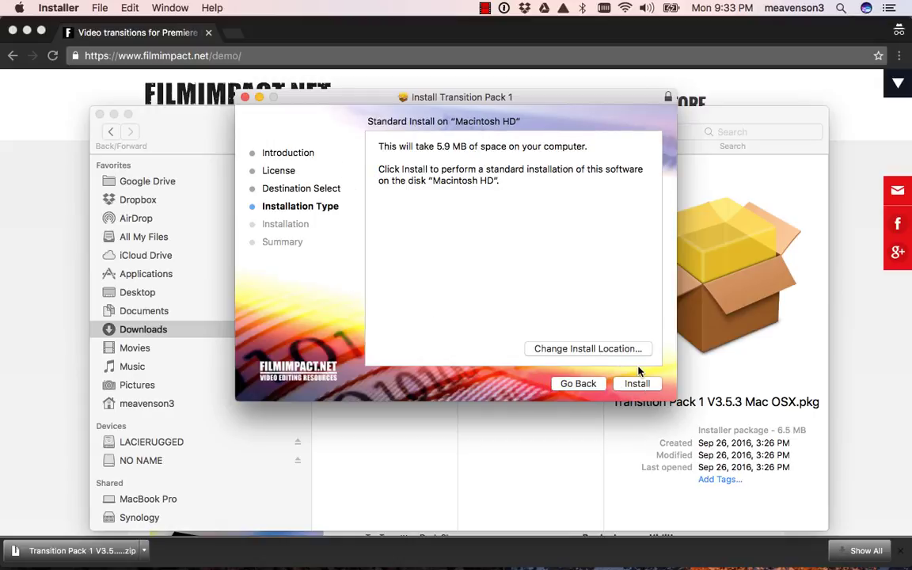
click(636, 384)
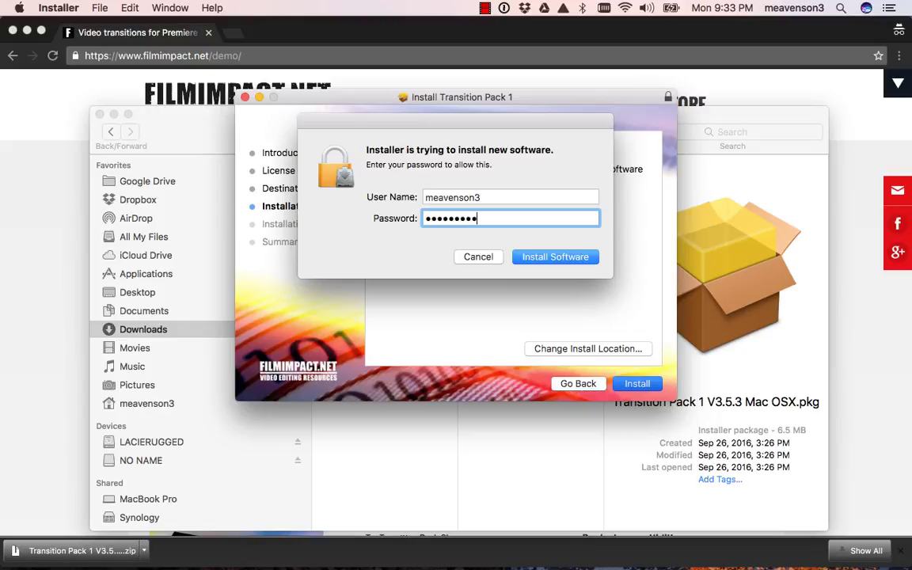
key(Return)
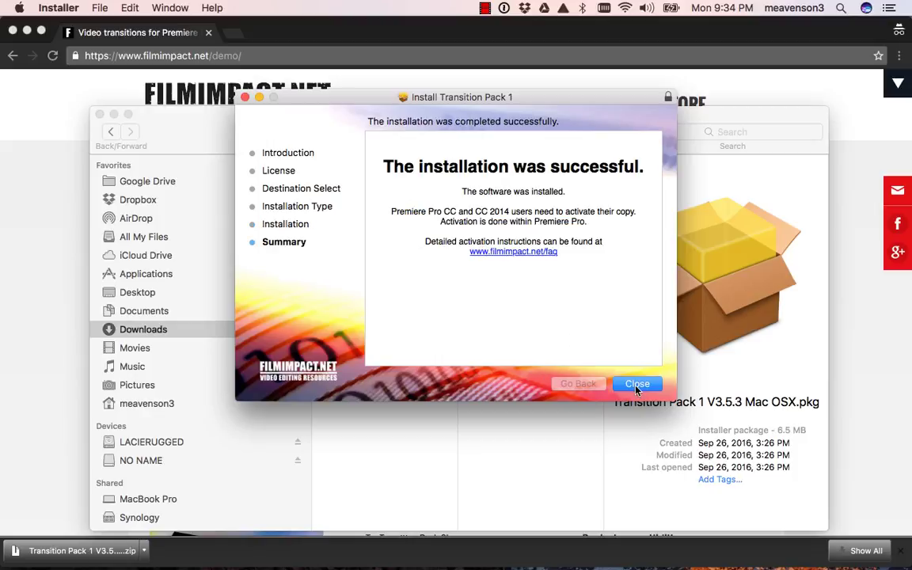
click(637, 384)
Close the downloads window, launch Premiere Pro from the Dock and open recent project SitePoint 3
click(98, 114)
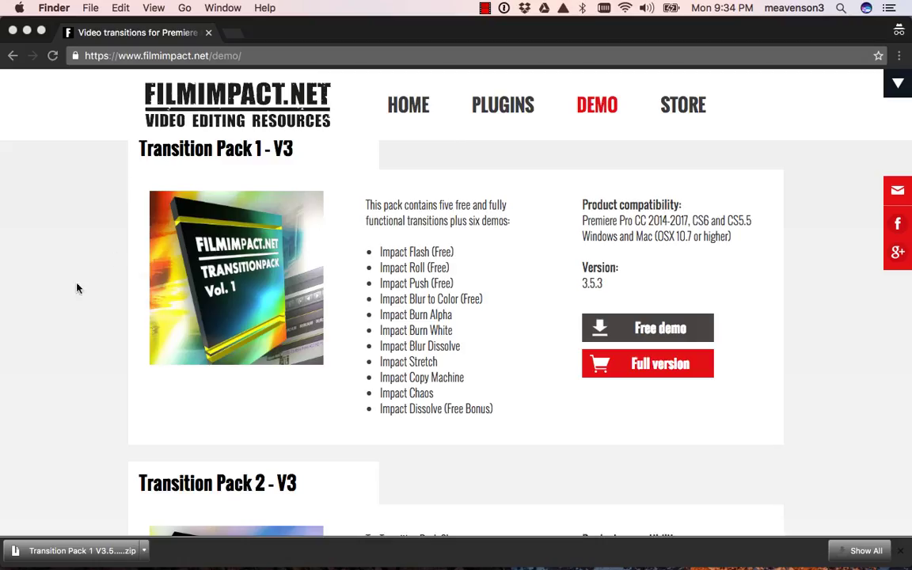
scroll(197, 226, up, 3)
scroll(197, 225, up, 10)
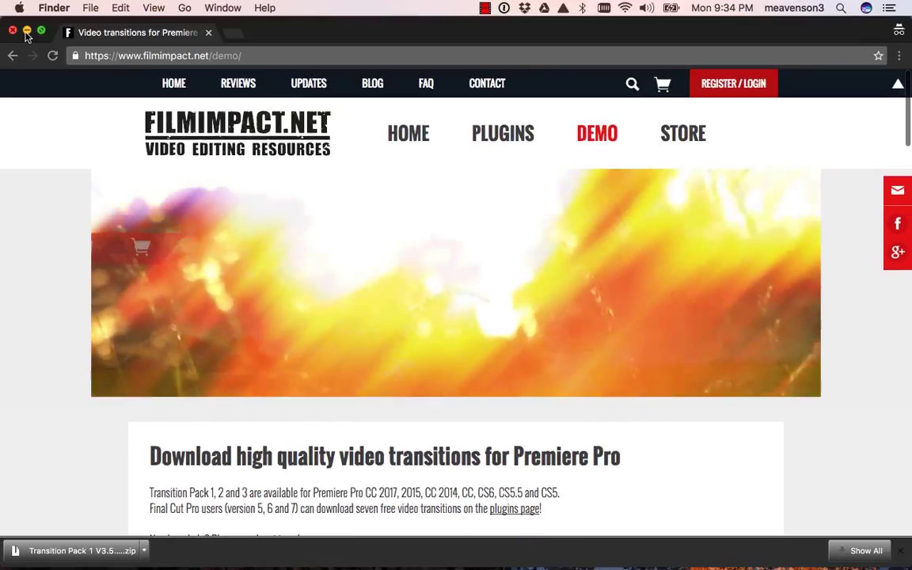
mouse_move(443, 563)
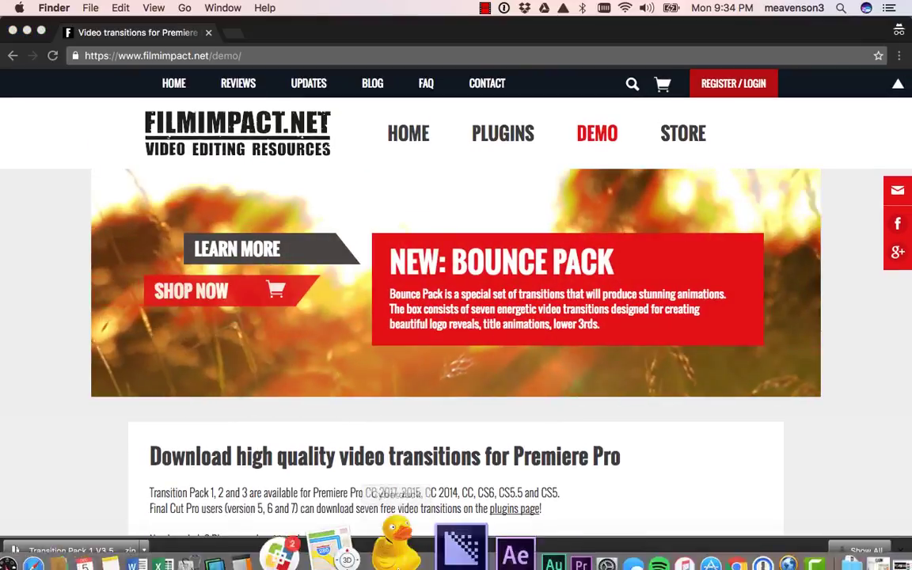
click(503, 548)
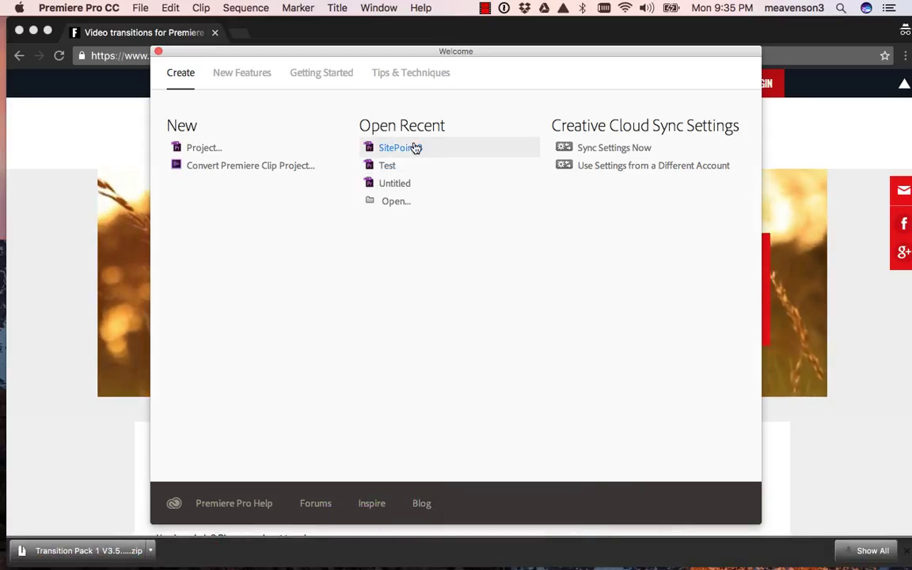
click(400, 148)
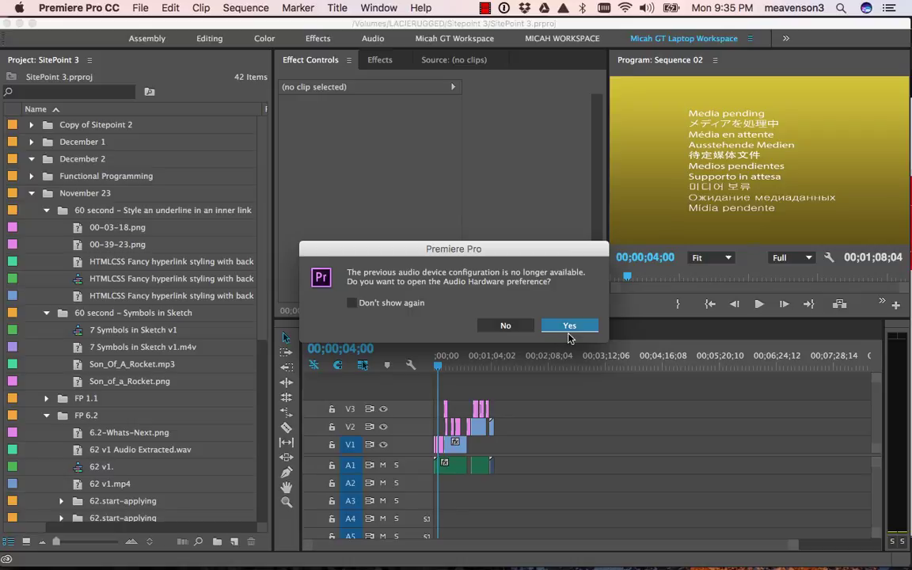
Accept the audio prompt, enlarge and zoom the Sequence 02 timeline, and show the Effects search
click(518, 326)
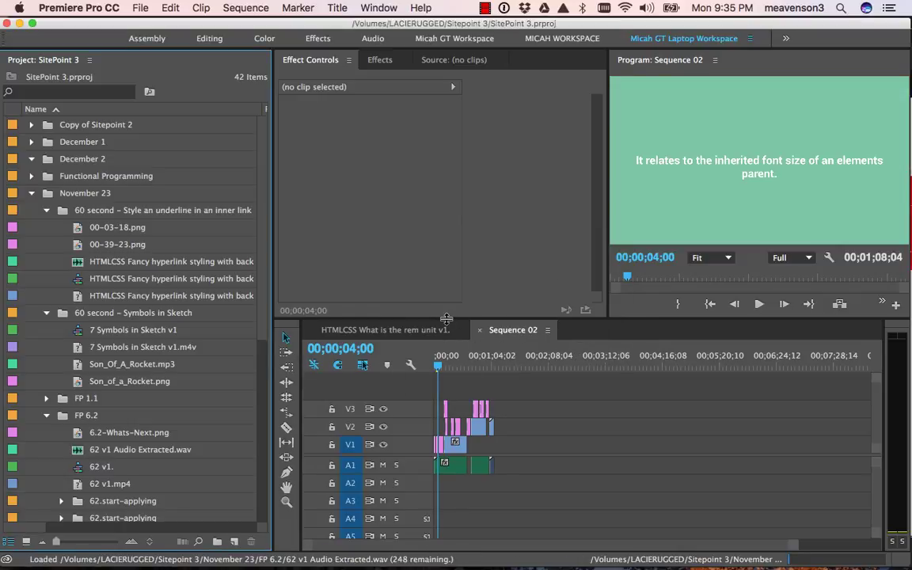
drag(447, 319, 444, 257)
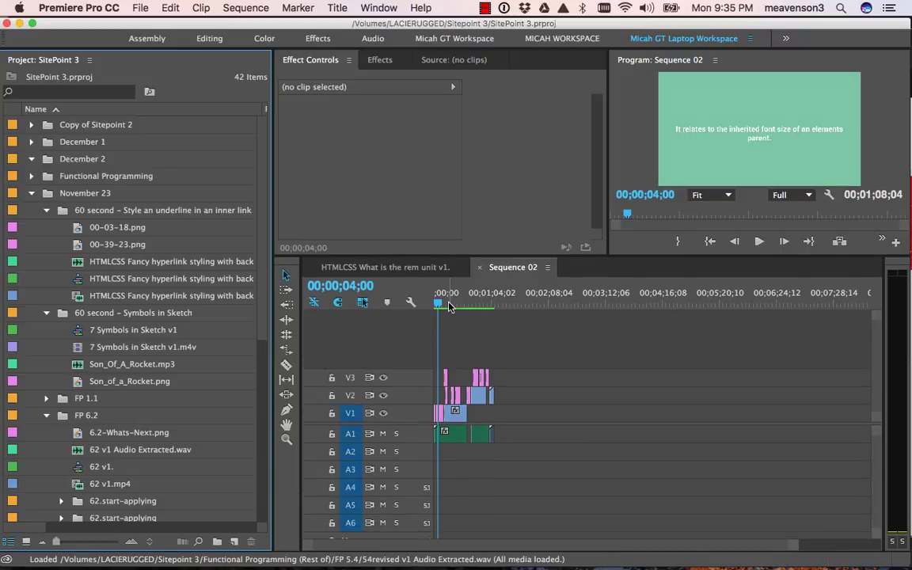
click(449, 307)
key(=)
key(=)
key(=)
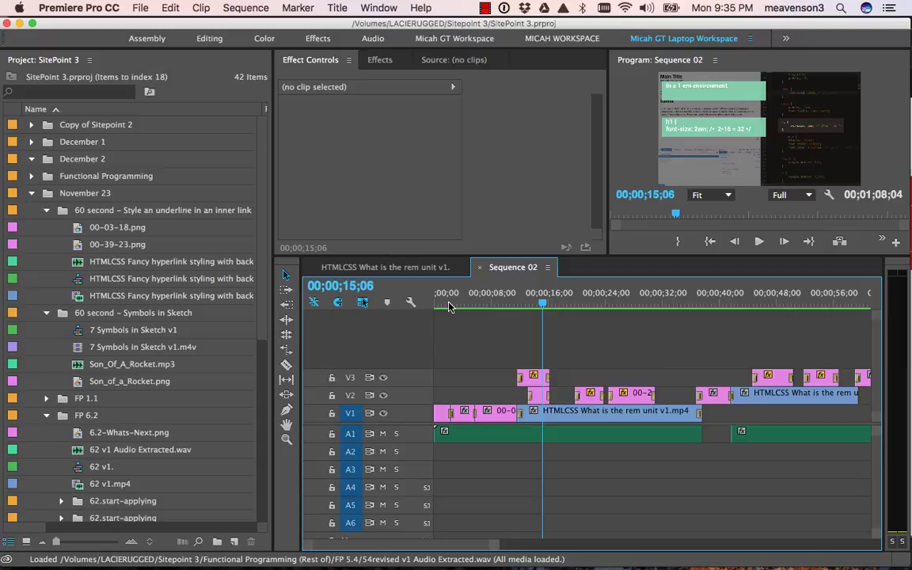
drag(532, 302, 523, 299)
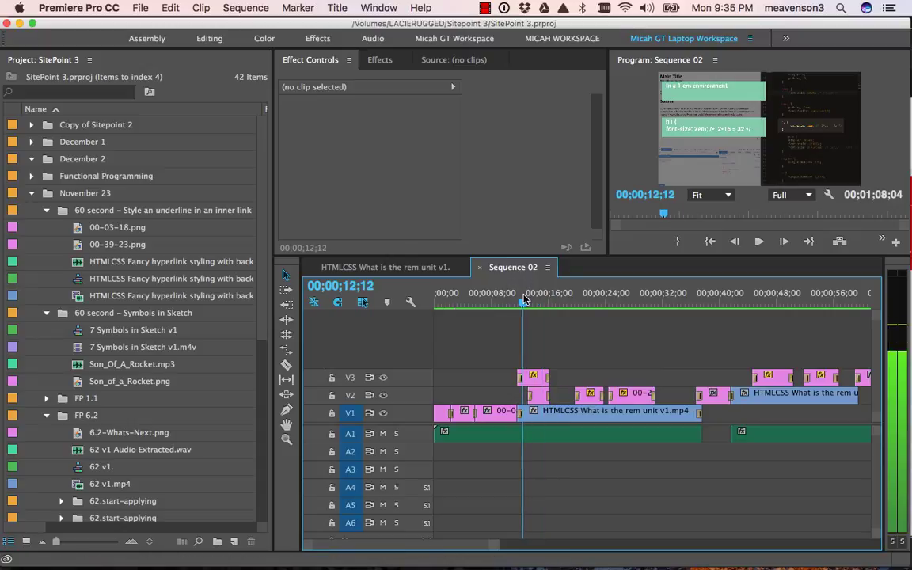
click(379, 60)
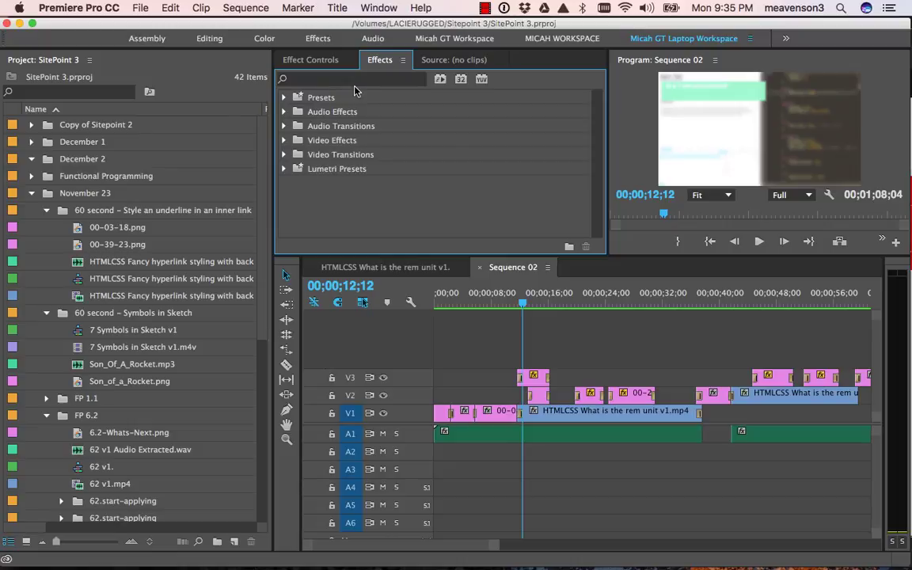
click(308, 80)
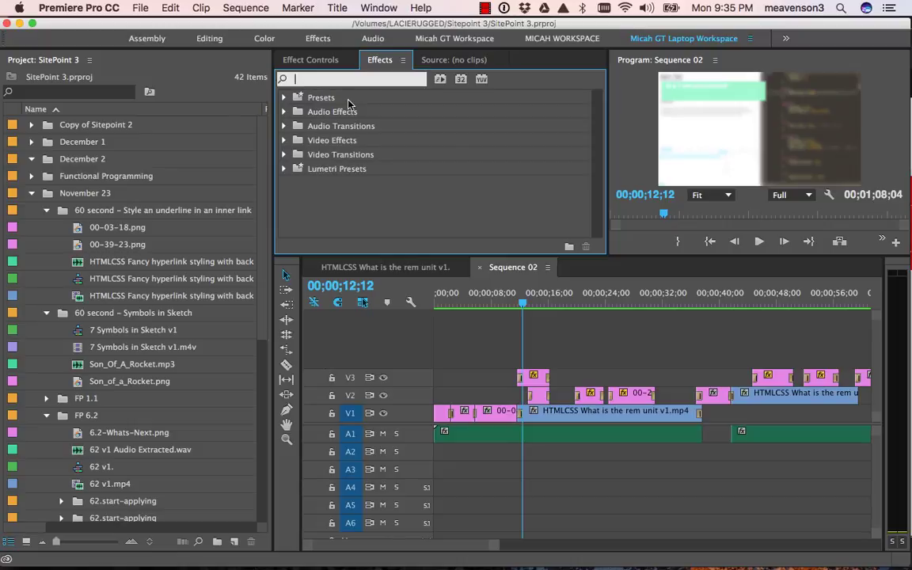
Search Effects for 'imp' and point out Impact Flash, Push and Roll in FilmImpact.net TP1
text(im)
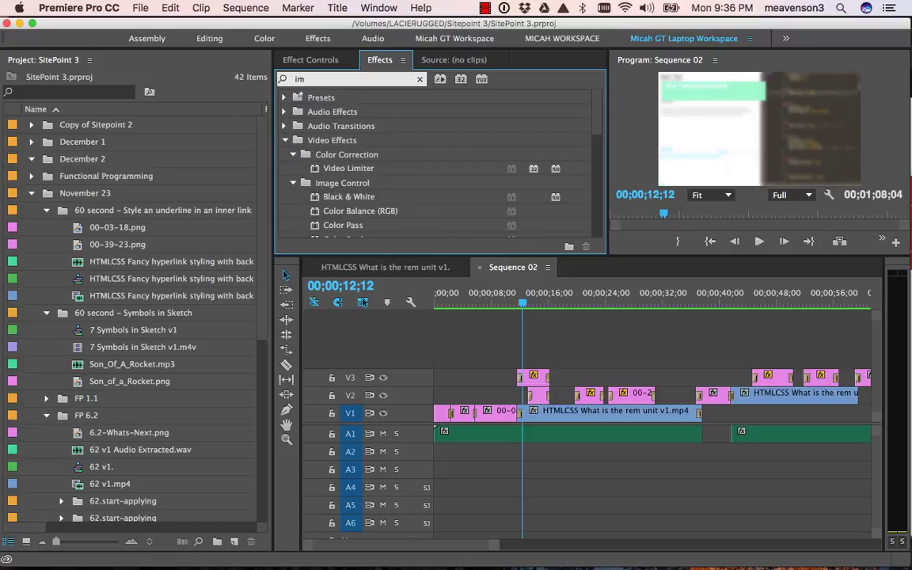
text(pact)
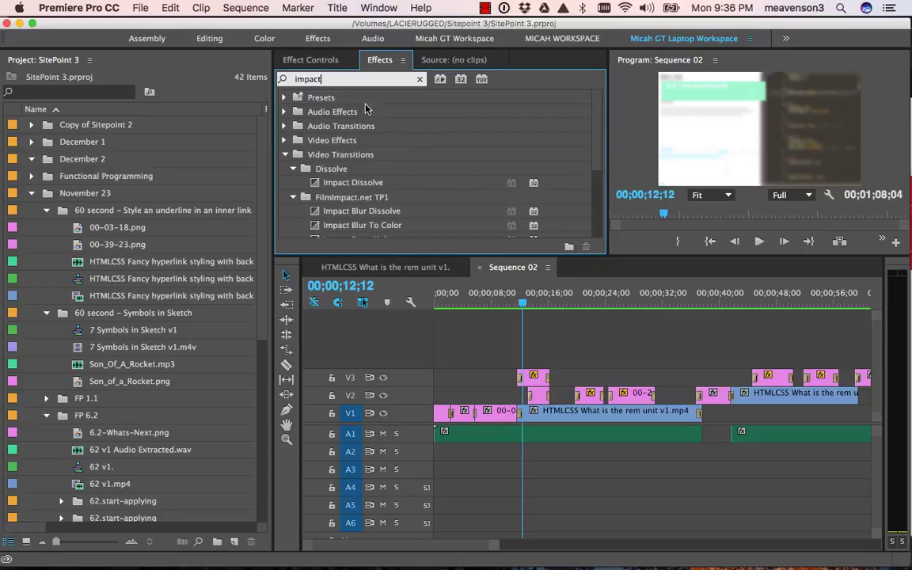
scroll(308, 150, down, 5)
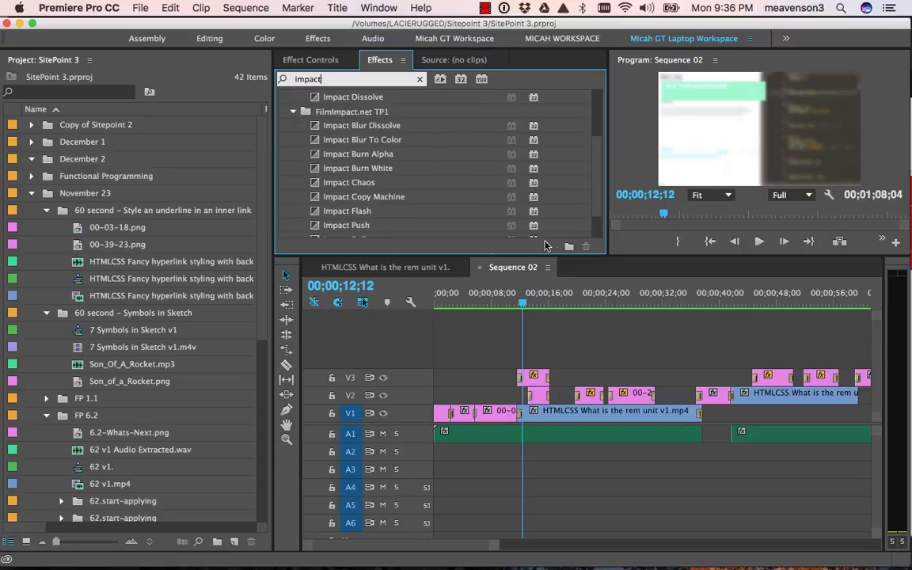
drag(479, 260, 479, 348)
scroll(346, 210, up, 3)
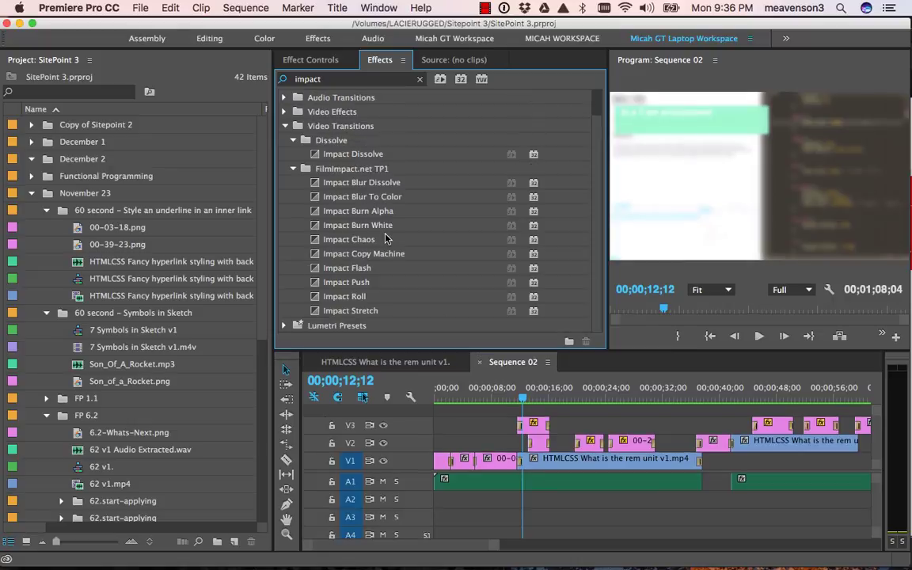
click(366, 285)
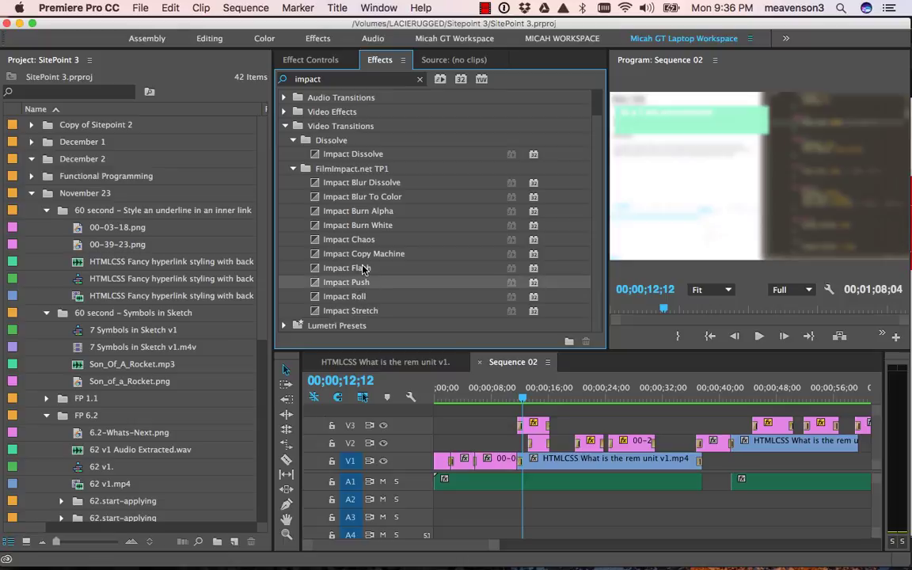
click(362, 269)
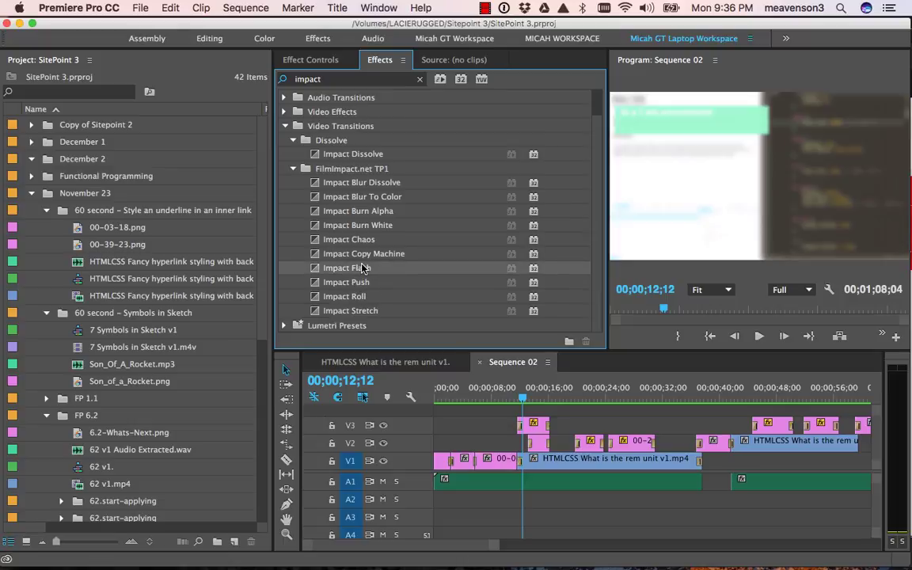
click(360, 283)
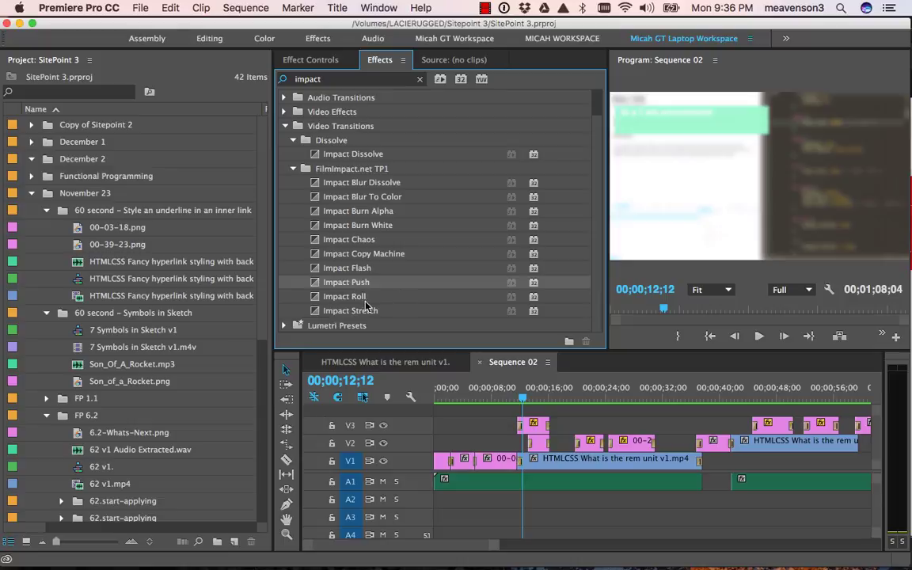
click(354, 299)
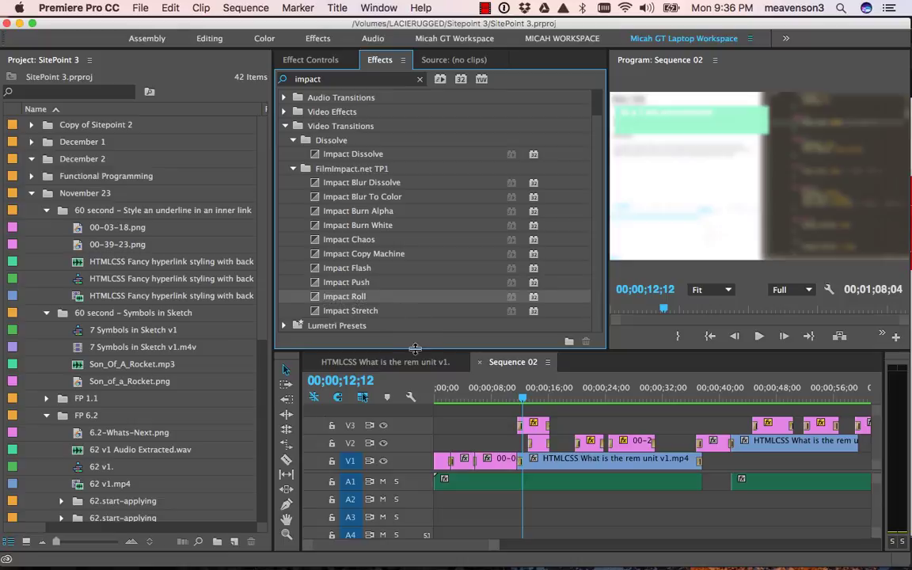
Zoom in on the sequence start and scrub through the Impact Push transition
drag(415, 349, 333, 284)
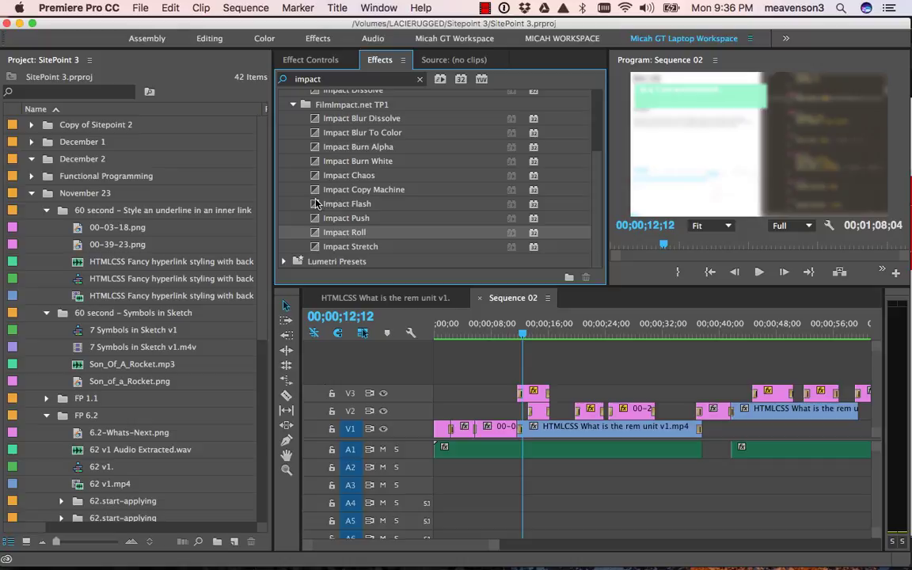
drag(521, 332, 476, 333)
key(=)
key(minus)
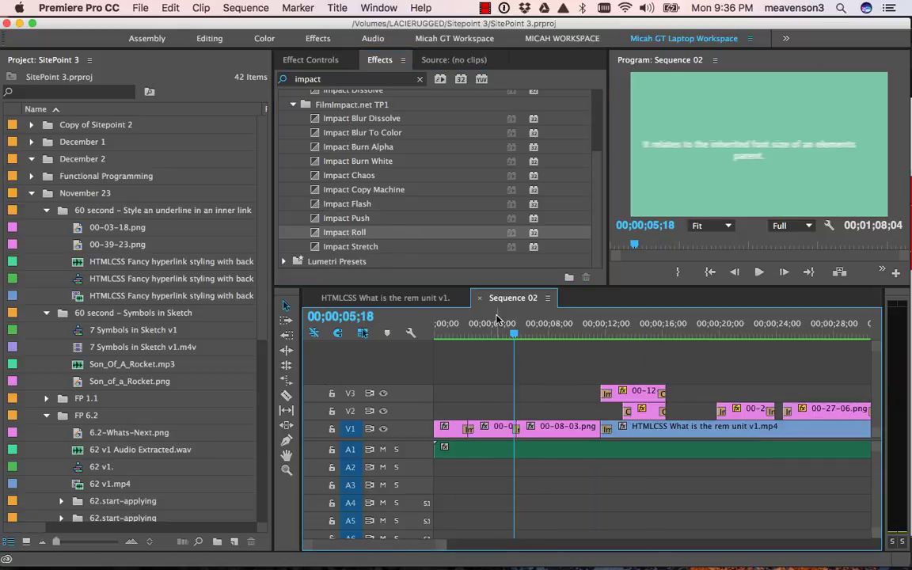
click(464, 337)
key(equal)
key(equal)
key(minus)
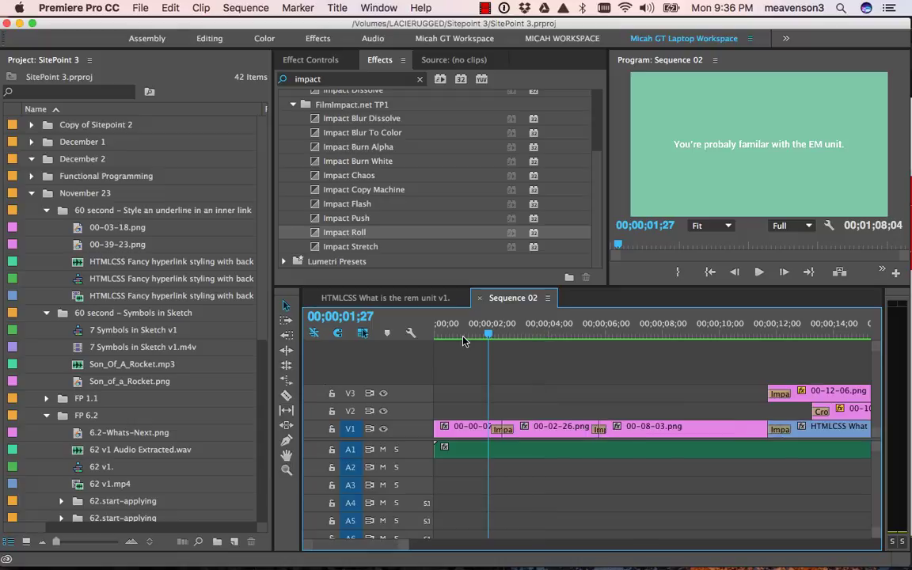
key(equal)
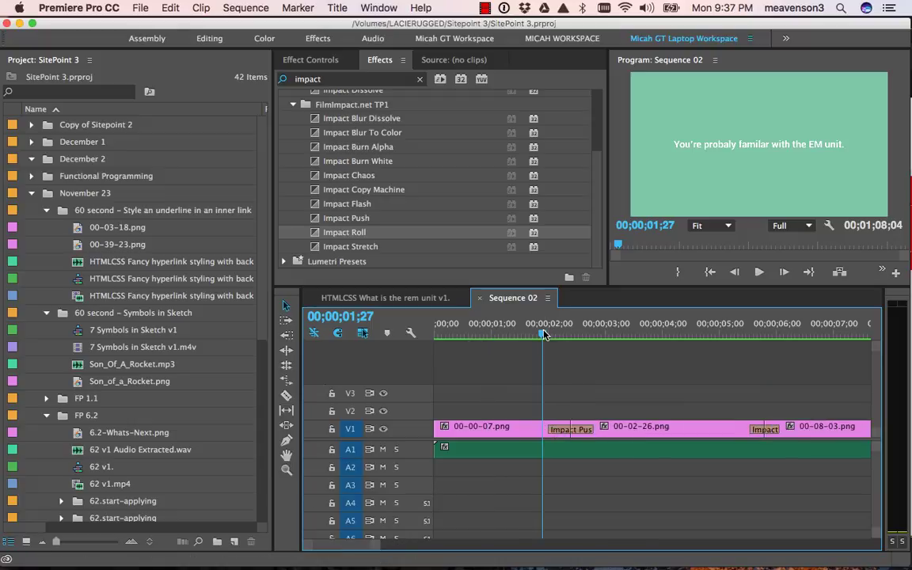
drag(544, 334, 595, 335)
Zoom around the 11-second mark and preview the Impact Flash transition near 00;00;12;00
key(minus)
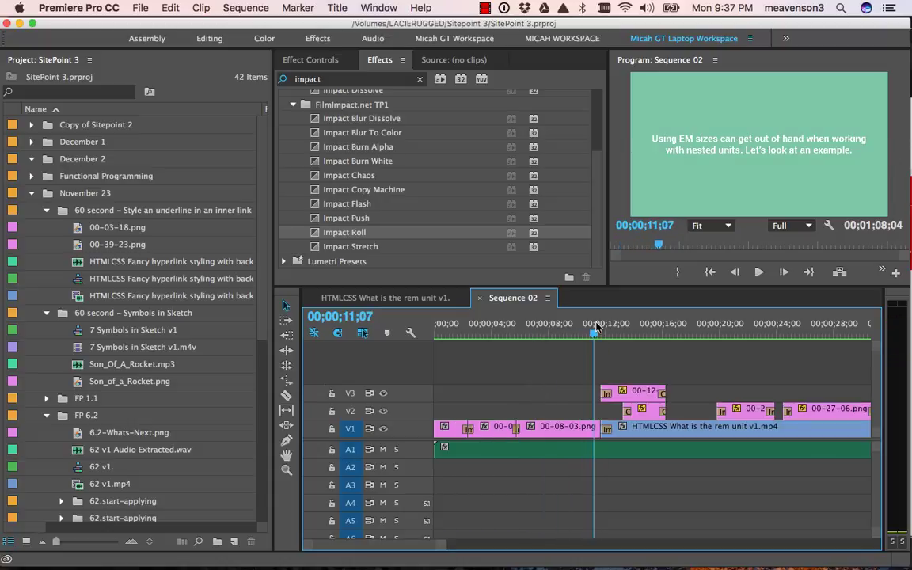
key(equal)
key(equal)
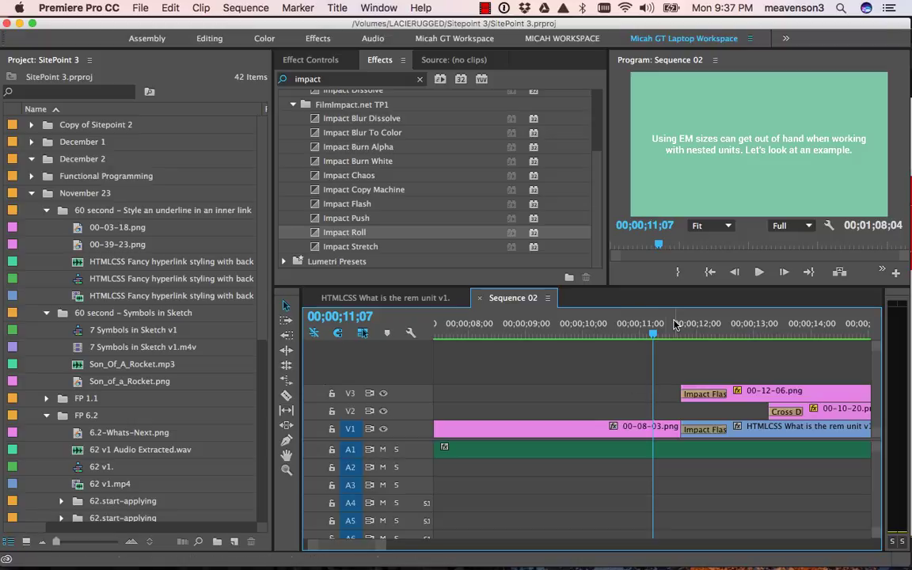
drag(656, 335, 722, 362)
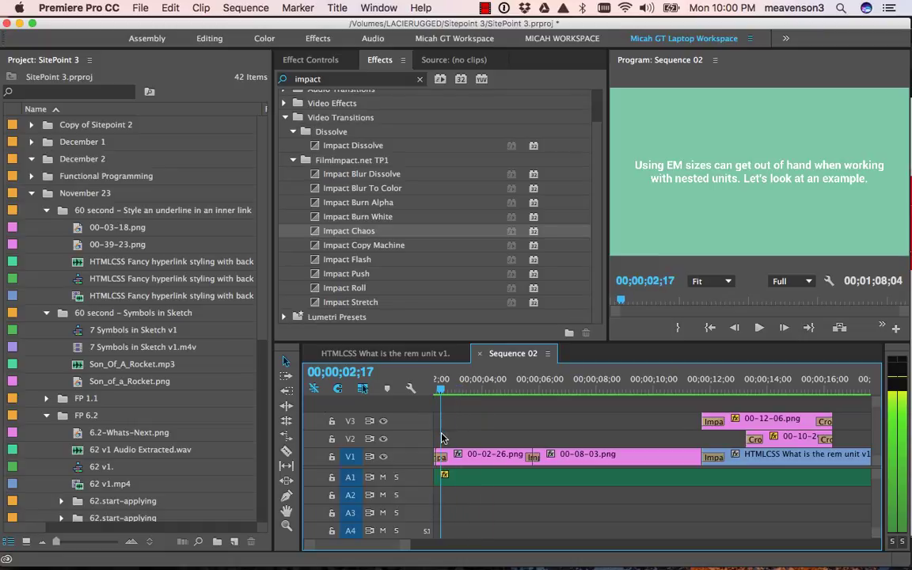
Replay the Impact Push transition from the start and show its Effect Controls settings
key(Home)
drag(442, 388, 488, 389)
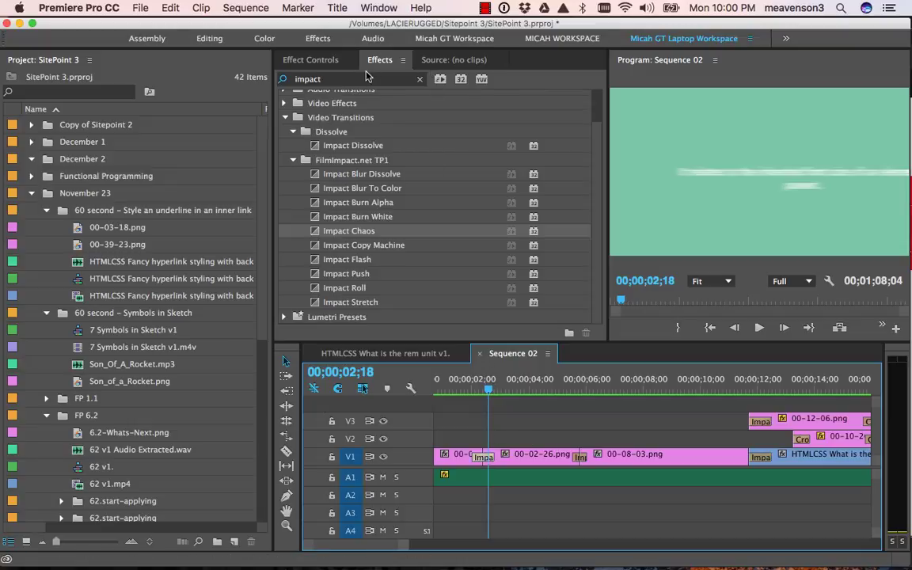
click(315, 61)
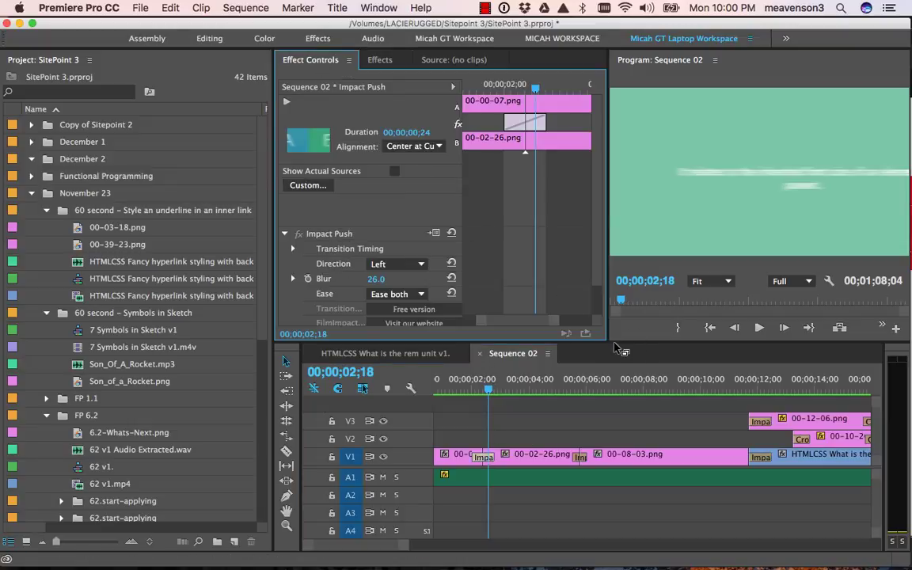
drag(617, 349, 590, 418)
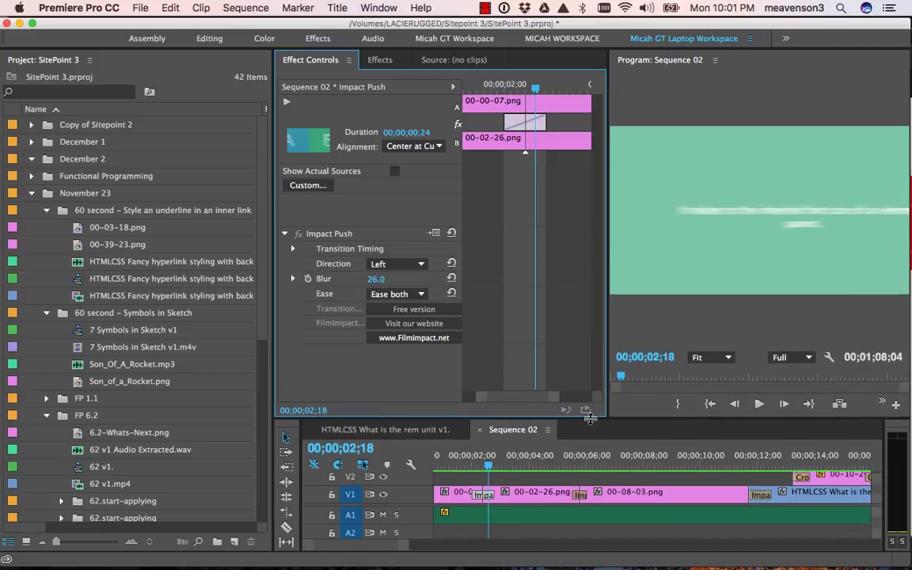
Change the Impact Push Direction from Left to Up
click(419, 271)
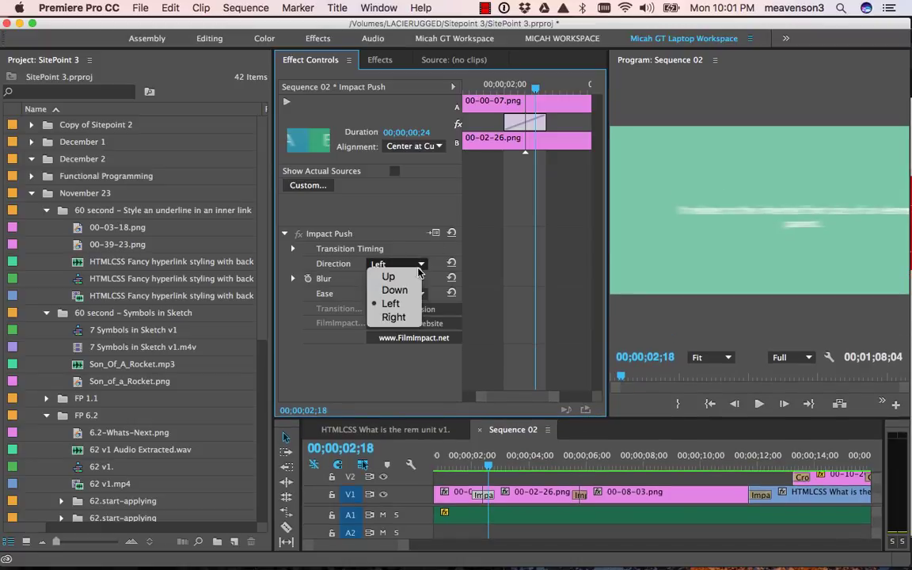
click(409, 302)
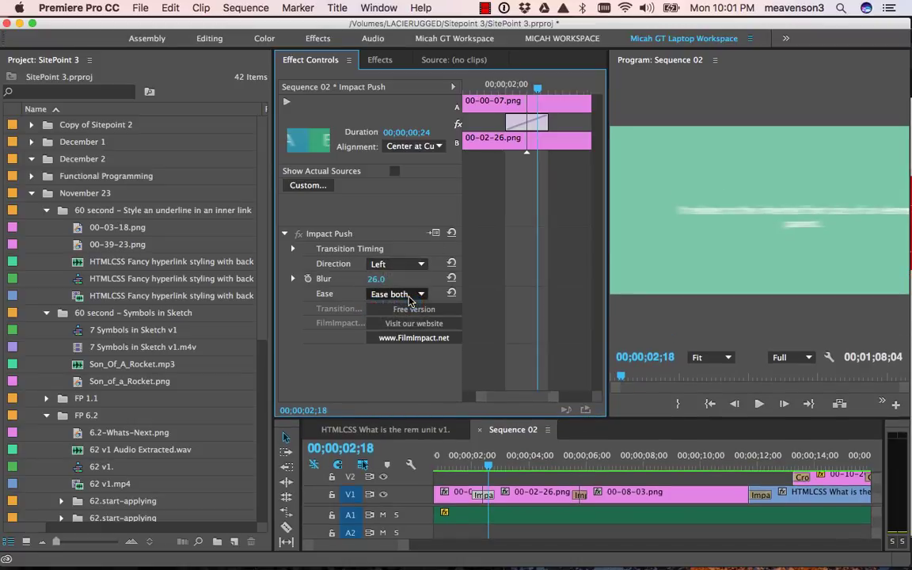
drag(490, 456, 482, 467)
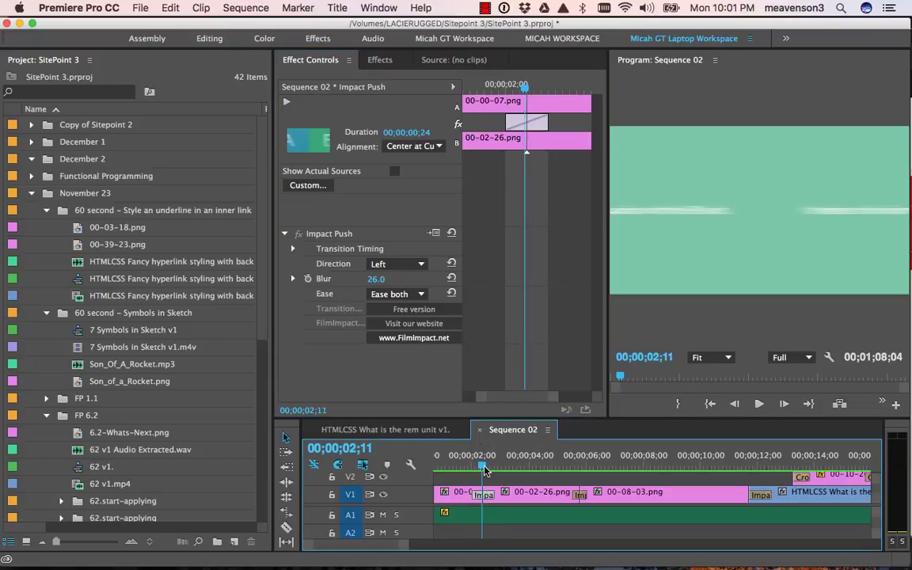
click(406, 265)
click(411, 303)
click(416, 265)
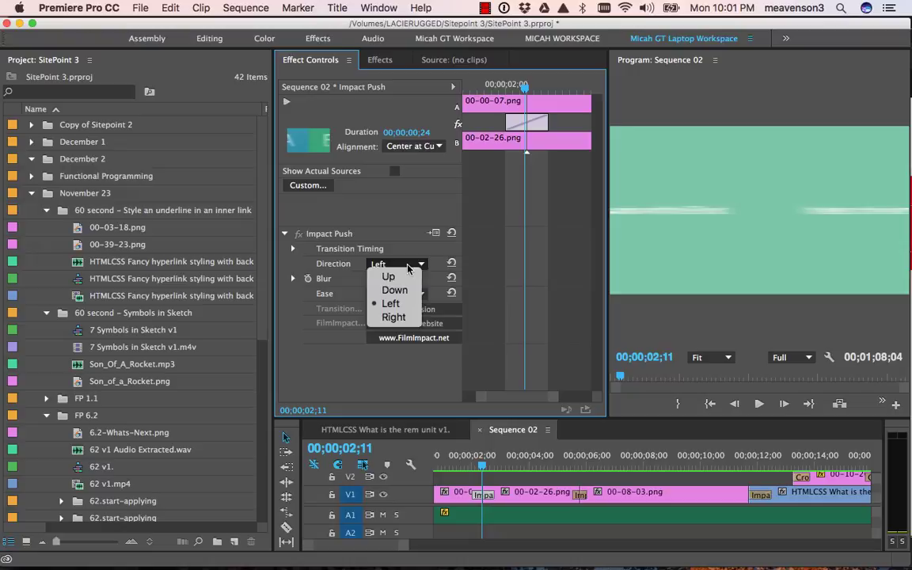
click(388, 277)
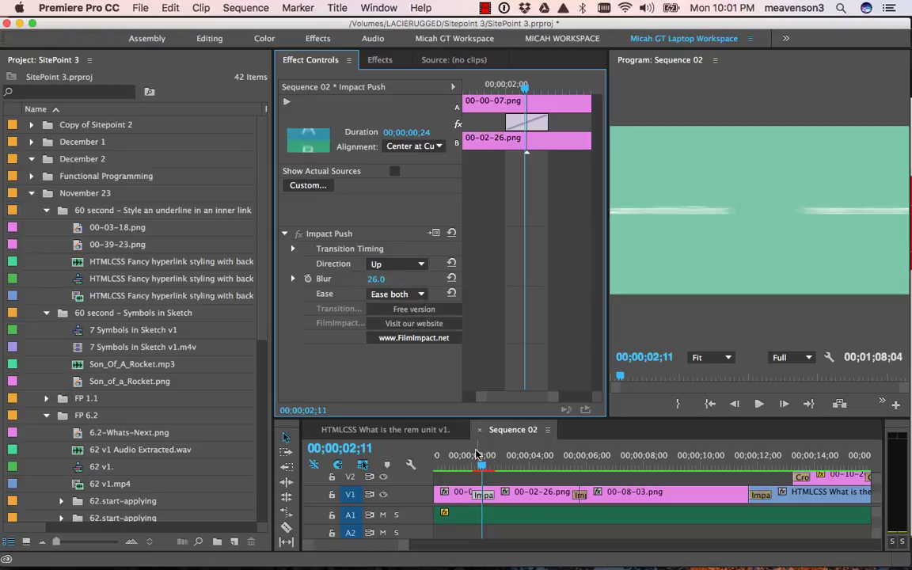
Enlarge the timeline, preview the upward push, then deselect the transition
click(467, 419)
key(Right)
drag(466, 419, 467, 347)
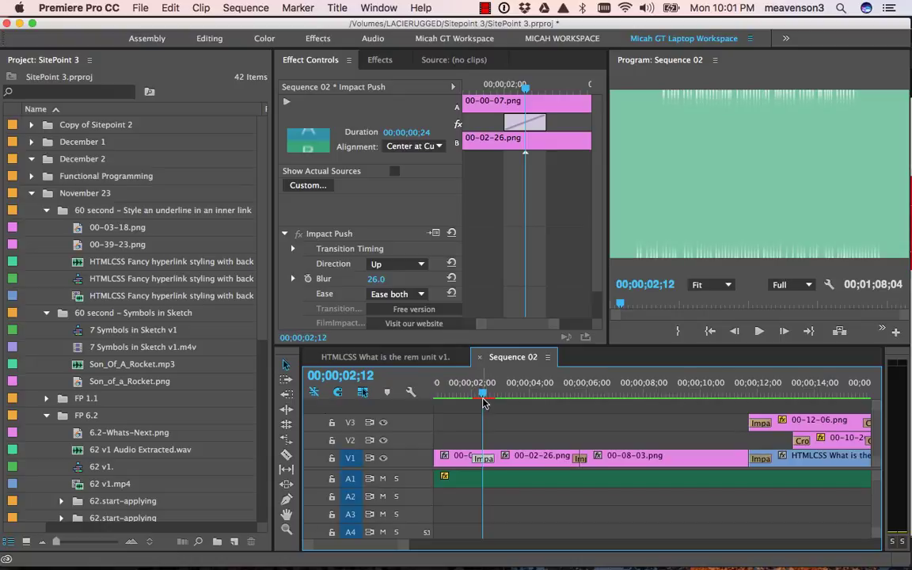
mouse_move(483, 396)
mouse_down()
mouse_move(491, 393)
mouse_move(474, 393)
mouse_move(482, 393)
mouse_up()
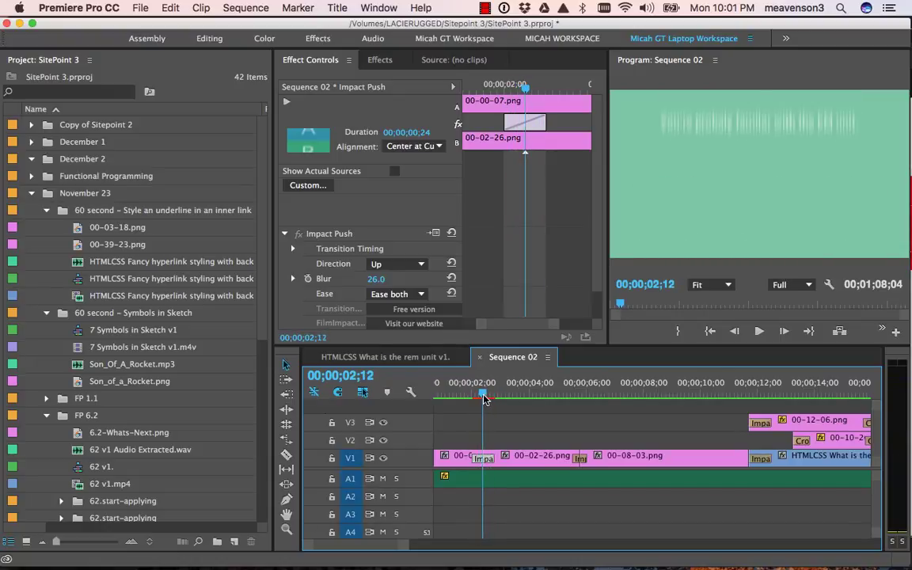
click(589, 394)
Zoom out and scrub forward to the V2 transition near 00;00;41;00
click(525, 425)
key(minus)
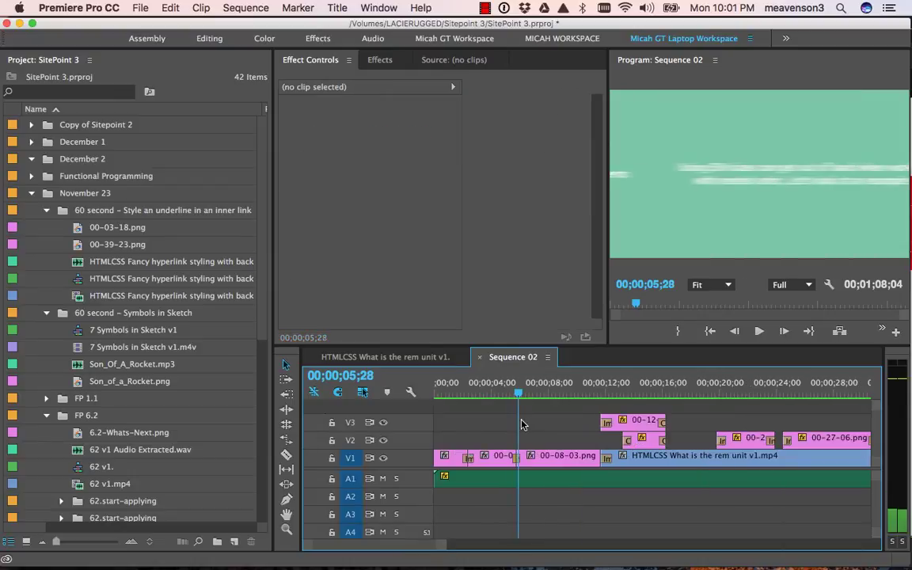
drag(525, 425, 591, 416)
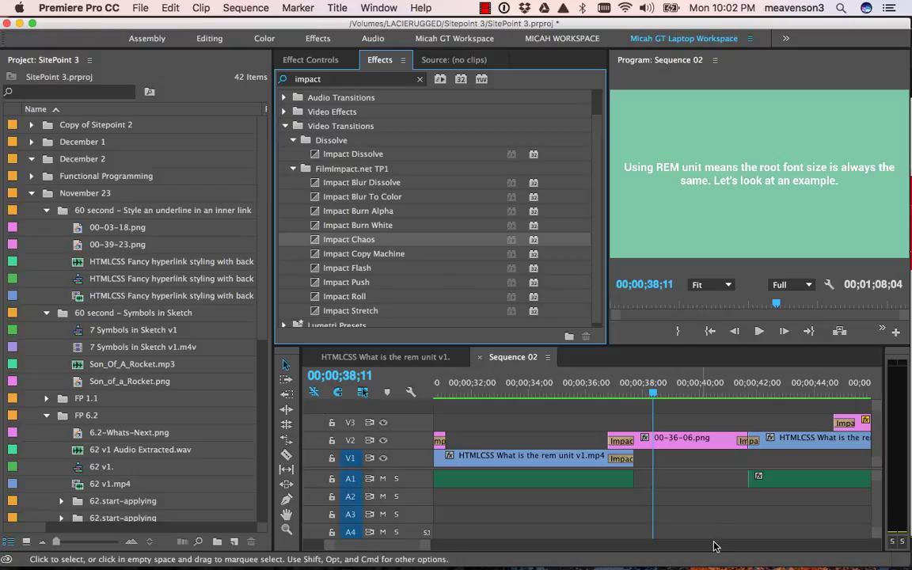
mouse_move(748, 388)
mouse_down()
mouse_move(756, 394)
mouse_move(744, 394)
mouse_up()
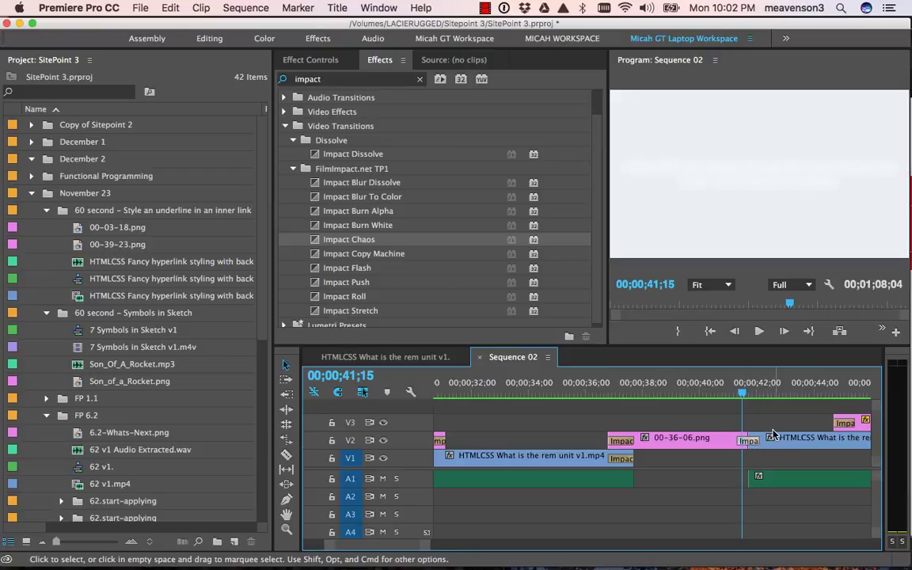
Delete that transition, drop Impact Chaos on the V2 cut near 00;00;42;00, and preview it
key(Delete)
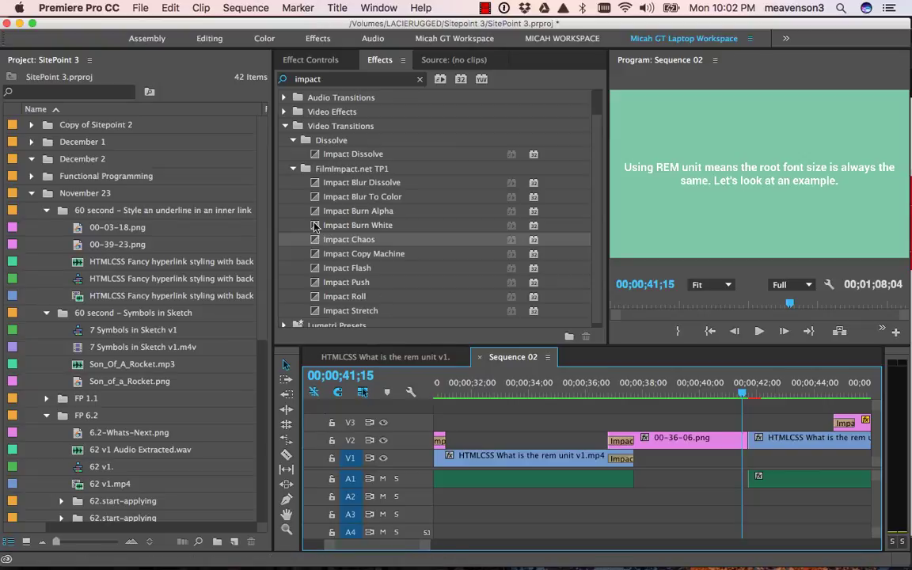
drag(319, 243, 748, 440)
mouse_move(744, 395)
mouse_down()
mouse_move(756, 397)
mouse_move(740, 407)
mouse_move(747, 398)
mouse_up()
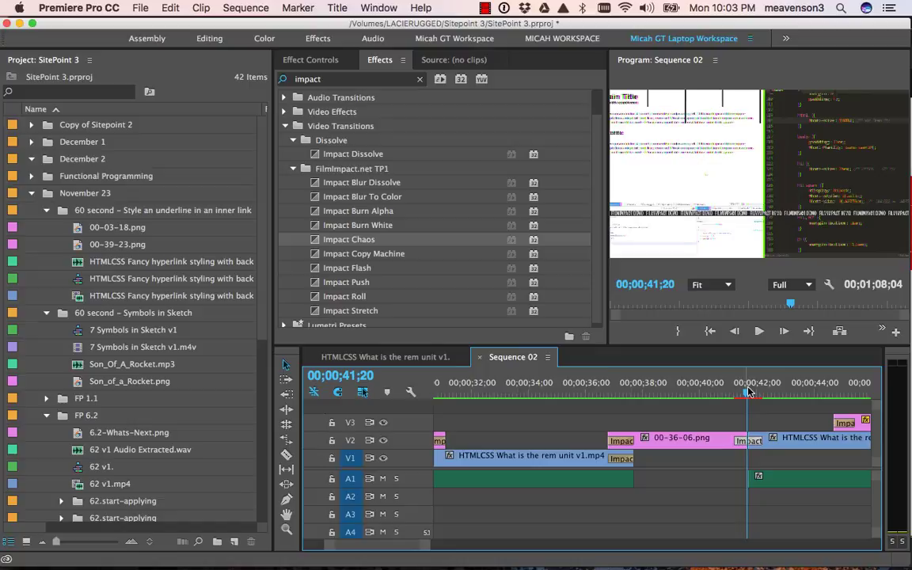
drag(748, 391, 748, 392)
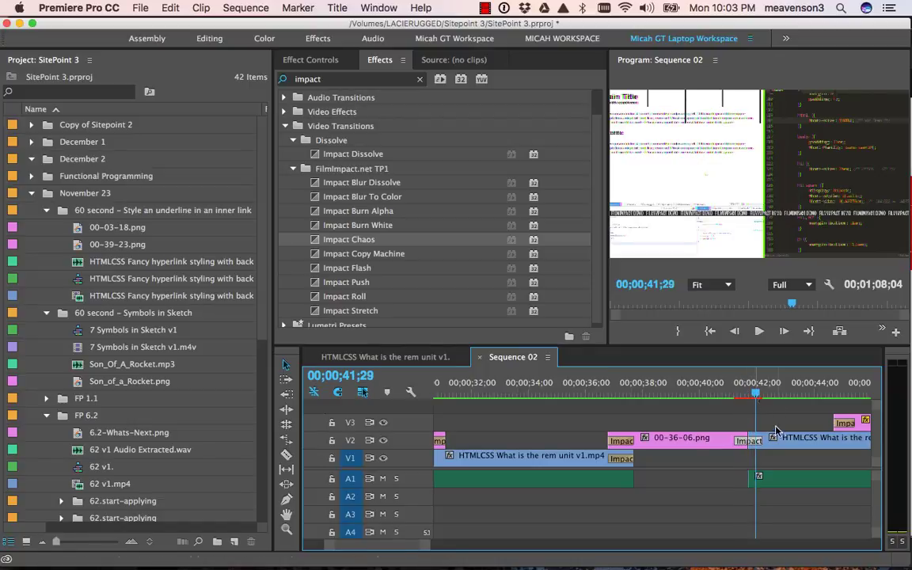